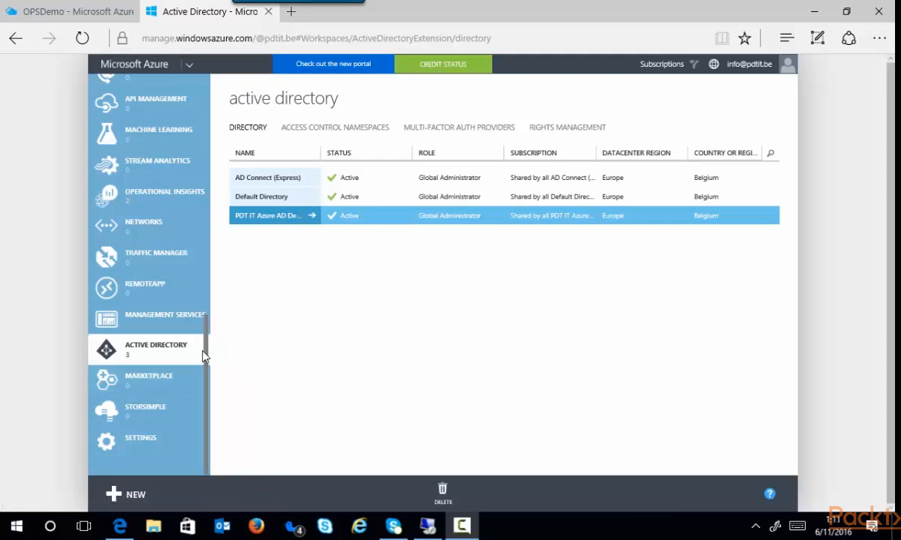
Open the PDT IT Azure AD Demo directory and look through its users and groups
click(275, 223)
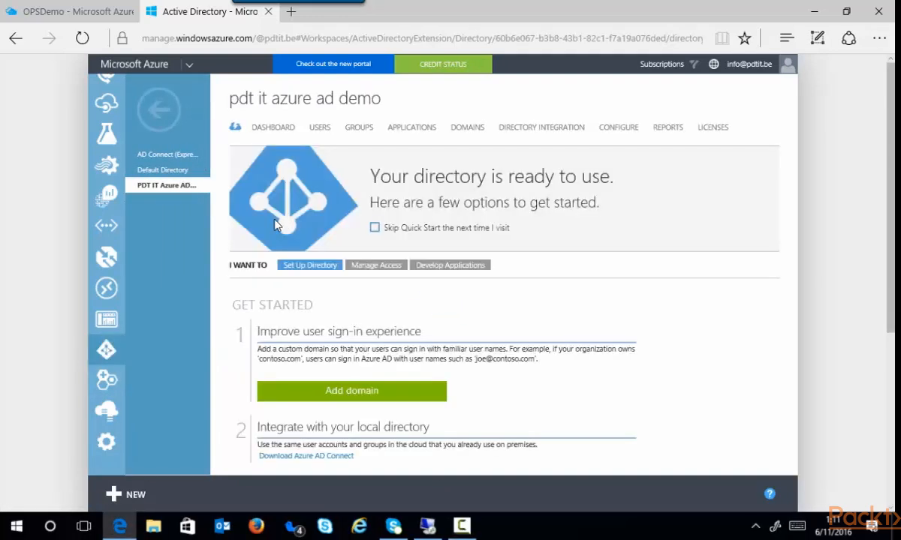
click(318, 127)
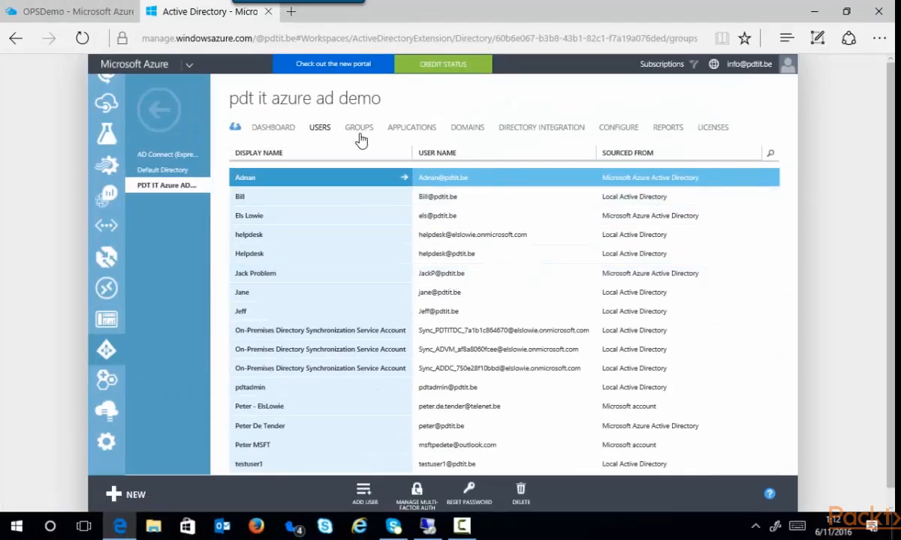
click(360, 135)
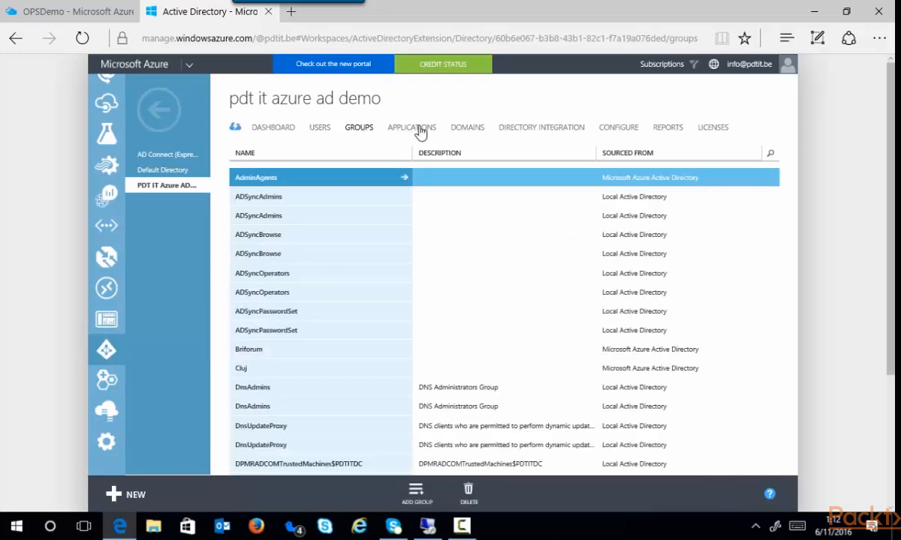
Review the directory's configuration settings, from devices and group management to application proxy and domain services
click(618, 135)
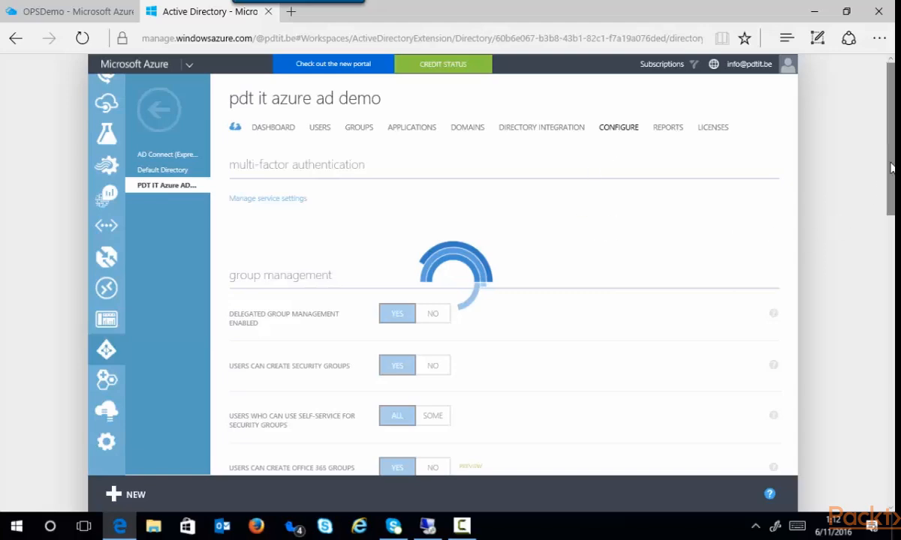
drag(889, 143, 891, 280)
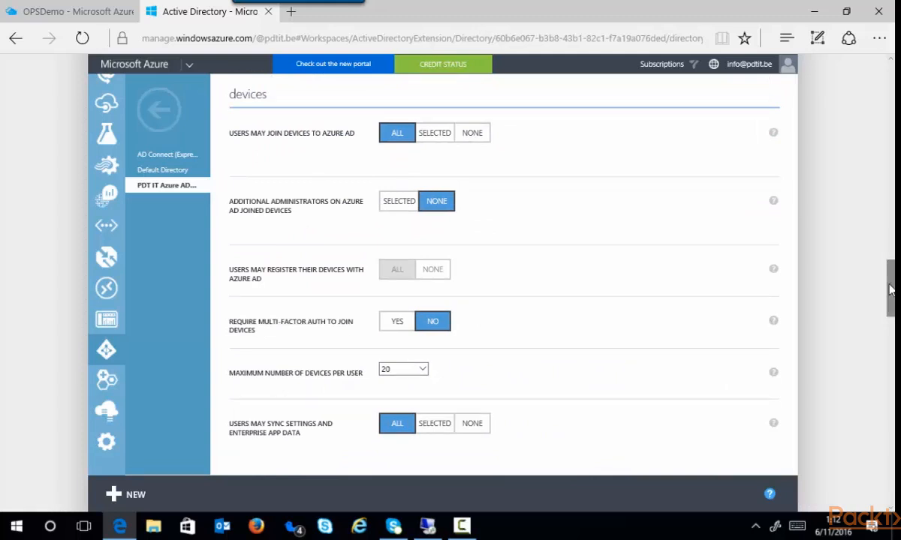
drag(891, 280, 891, 358)
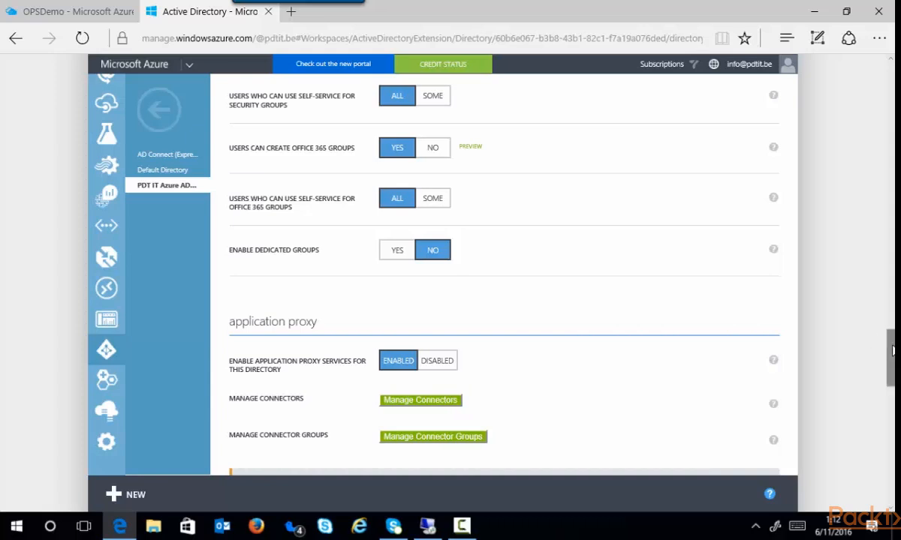
drag(891, 358, 892, 392)
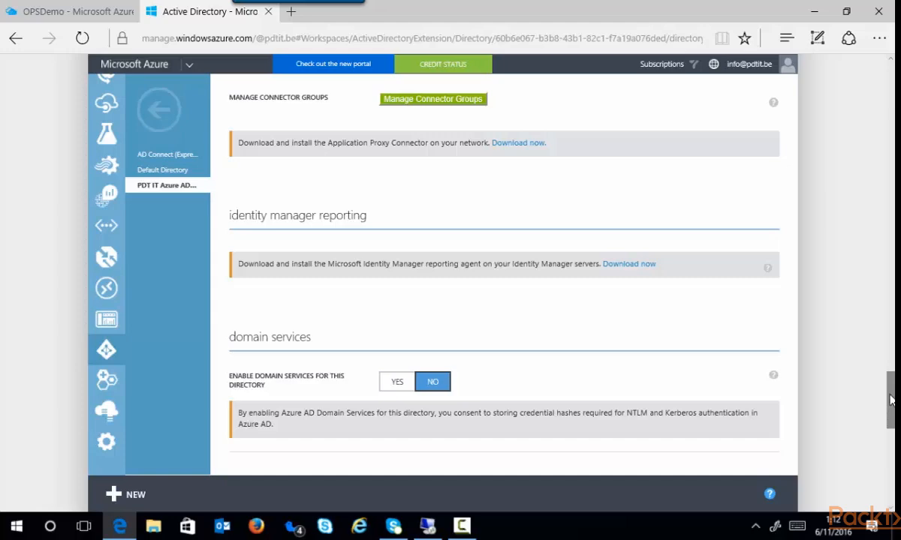
drag(892, 398, 829, 153)
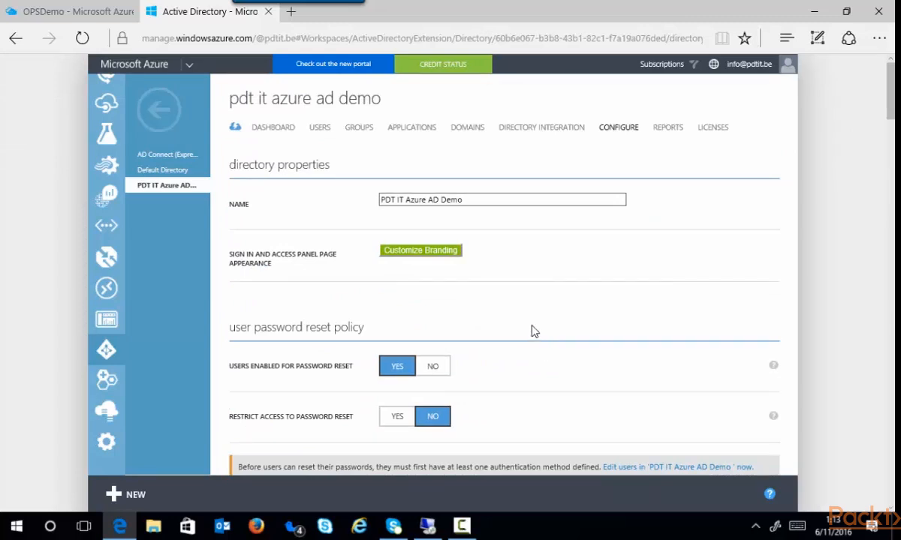
Switch to the remote server session and start customizing the synchronization options in Azure AD Connect
click(428, 526)
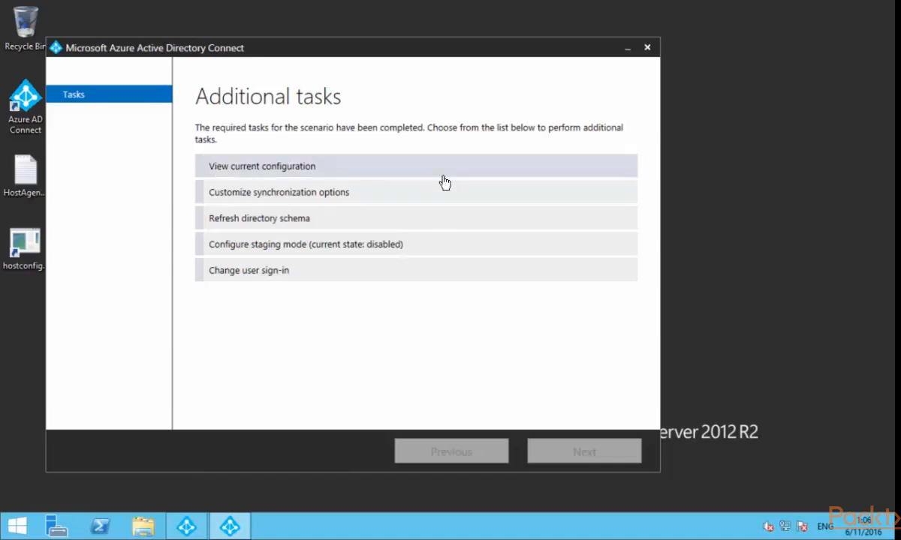
click(322, 196)
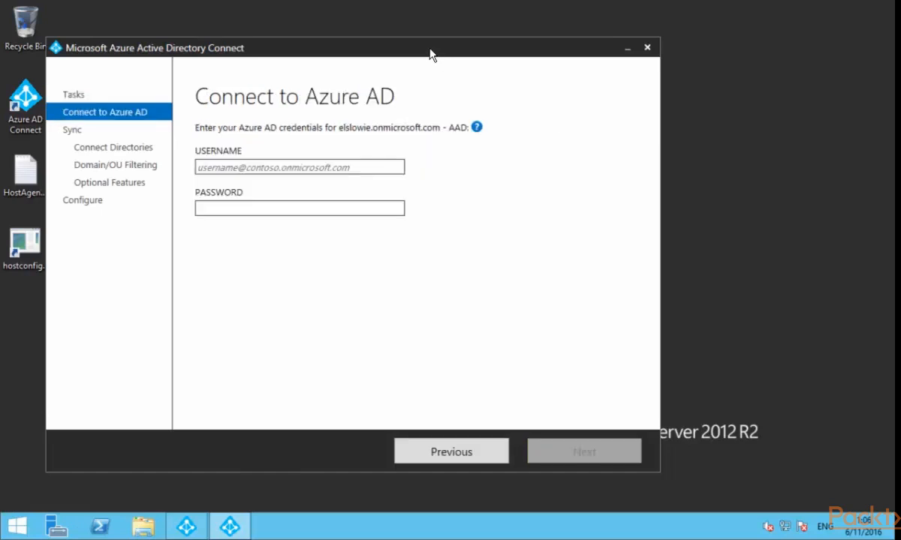
click(370, 166)
mouse_move(408, 50)
mouse_down()
mouse_move(402, 44)
mouse_move(409, 53)
mouse_up()
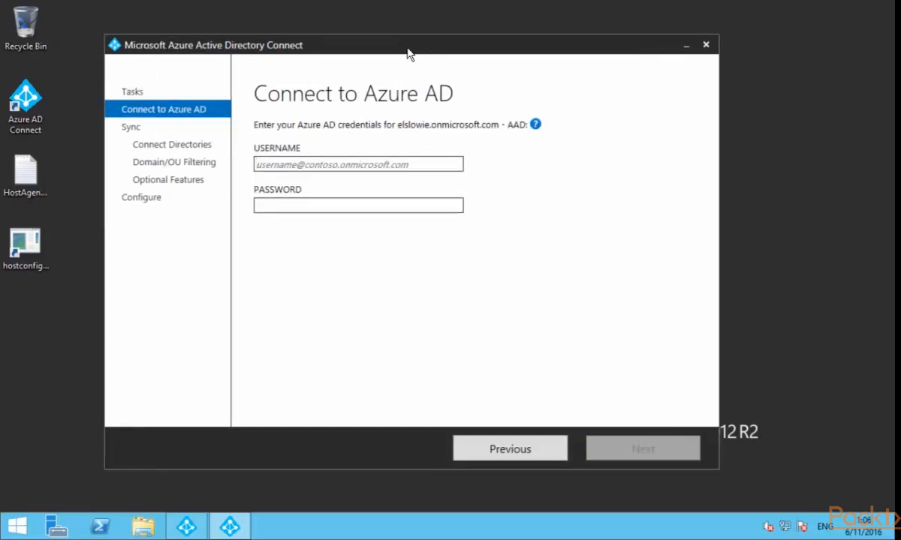
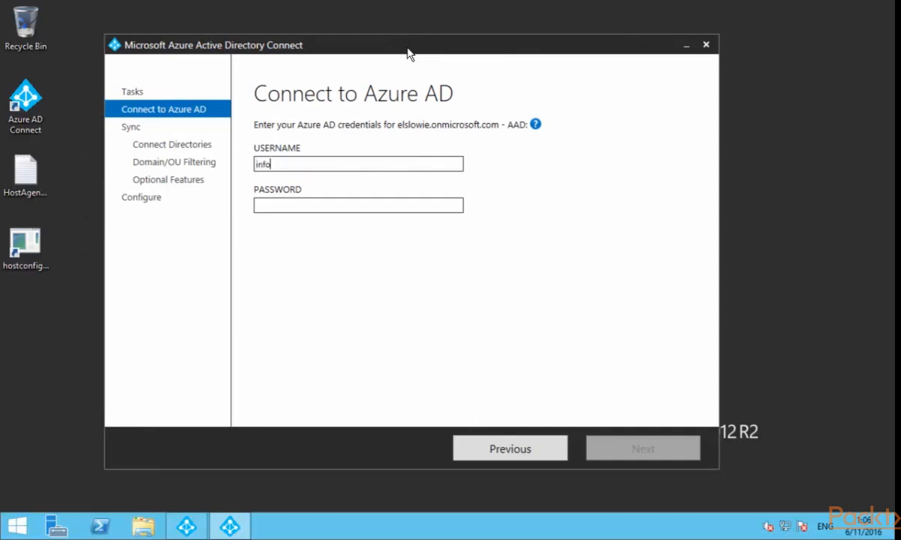
Try to connect to Azure AD with the account's e-mail username and password
key(Tab)
text(P)
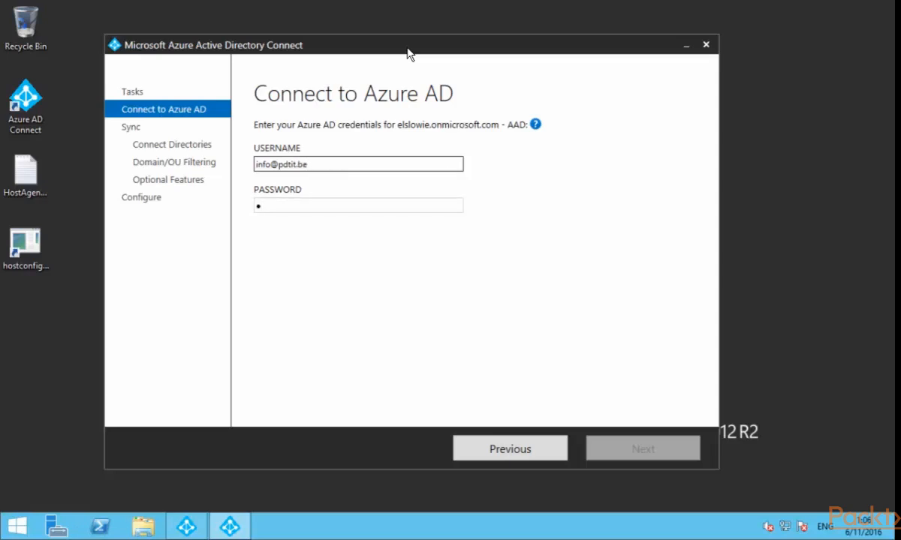
text(********)
key(Return)
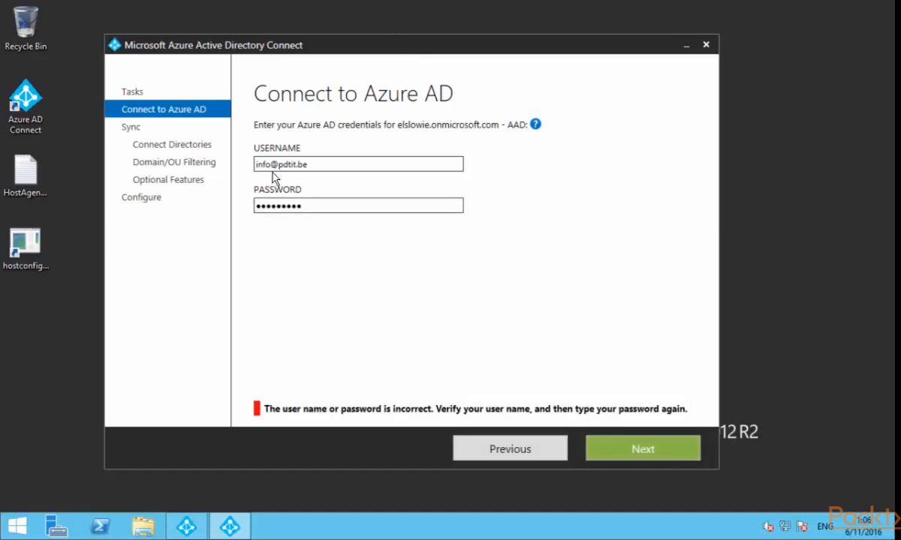
Re-enter the Azure AD account's e-mail username and password to connect to the tenant
triple_click(252, 165)
key(Tab)
key(BackSpace)
key(BackSpace)
key(BackSpace)
key(BackSpace)
key(BackSpace)
key(BackSpace)
key(BackSpace)
key(BackSpace)
key(BackSpace)
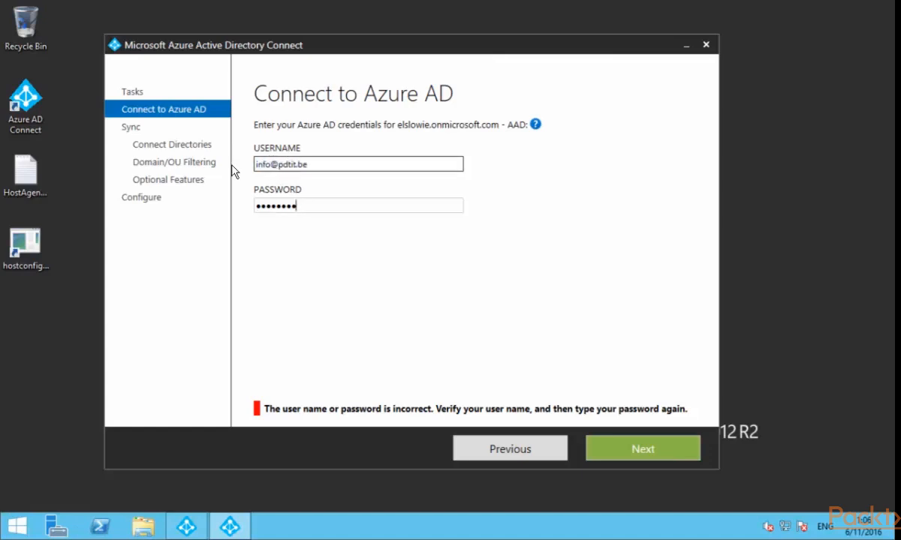
text(Passw0rd!)
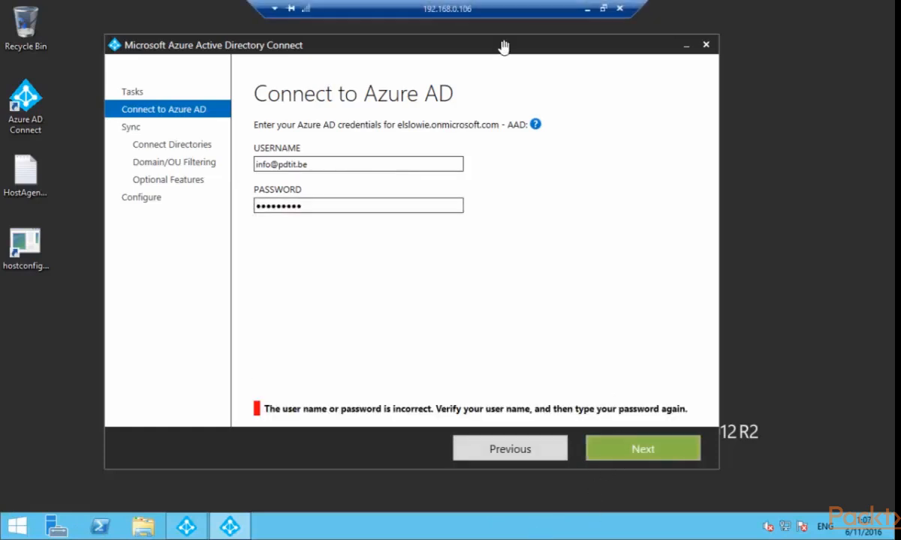
drag(309, 165, 261, 184)
click(587, 9)
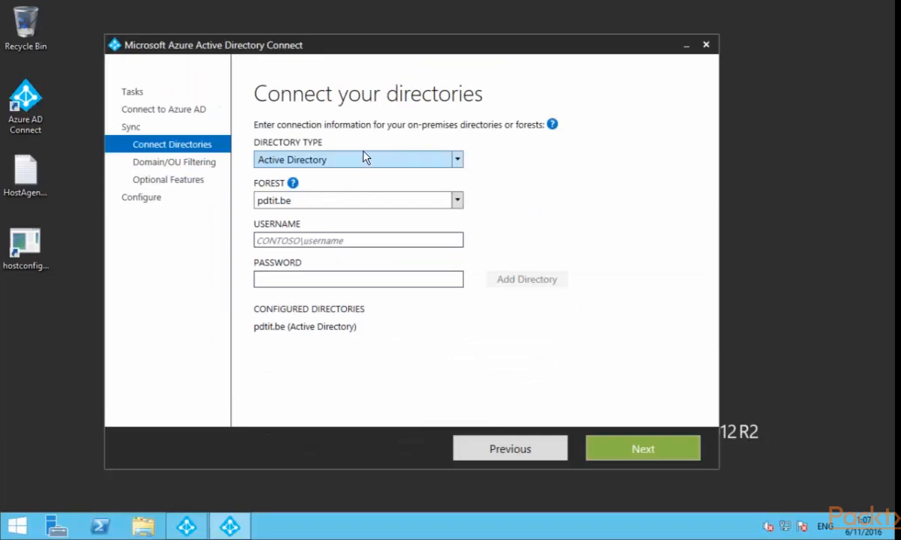
Enter PDTIT\administrator and its password for the pdtit.be forest, and continue to domain and OU filtering
click(357, 241)
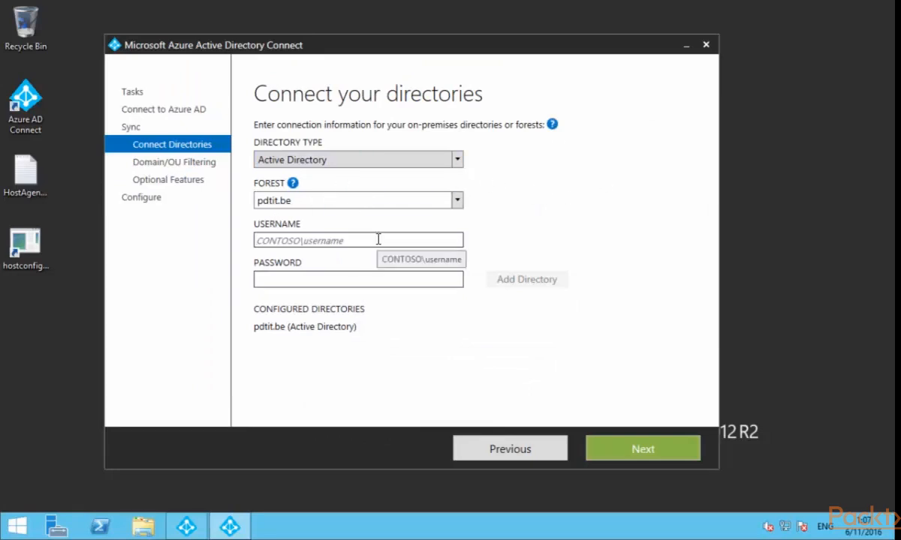
text(pdtit)
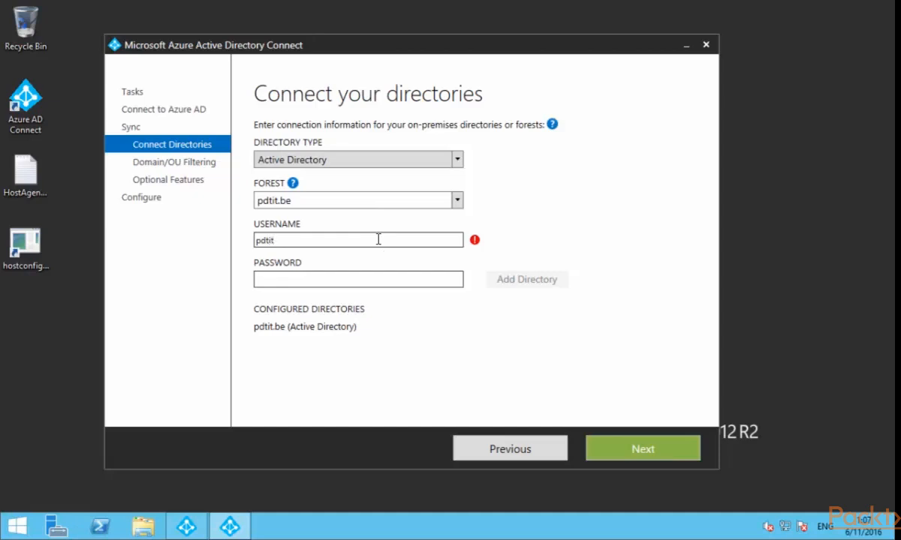
text(\administ)
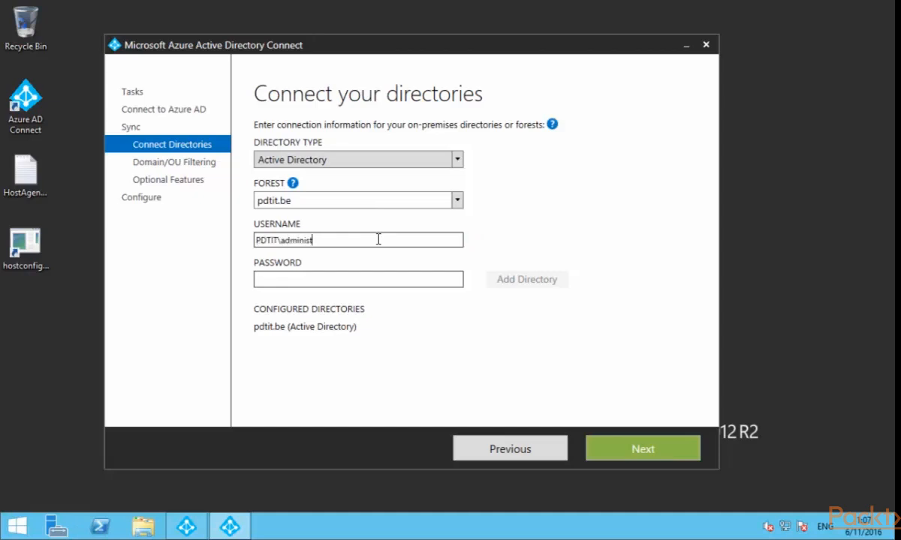
text(rator)
key(Tab)
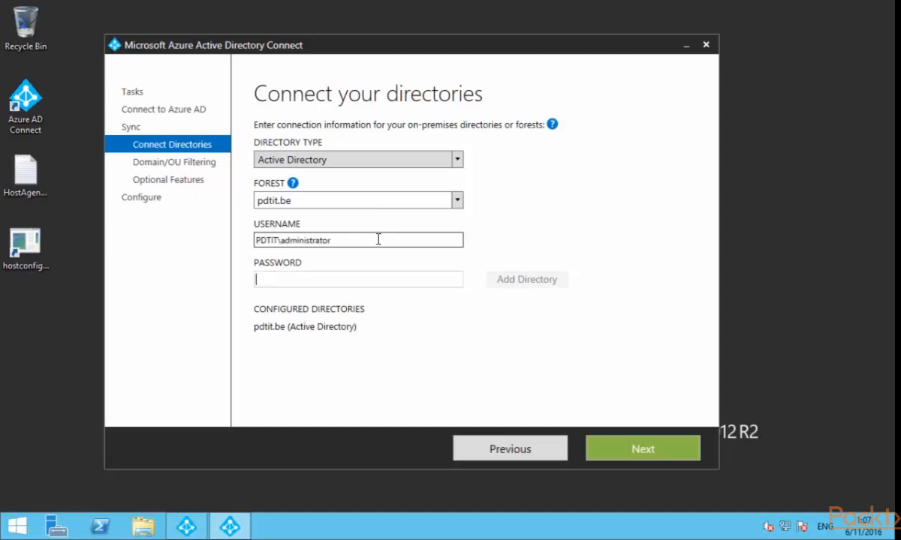
text(••••••)
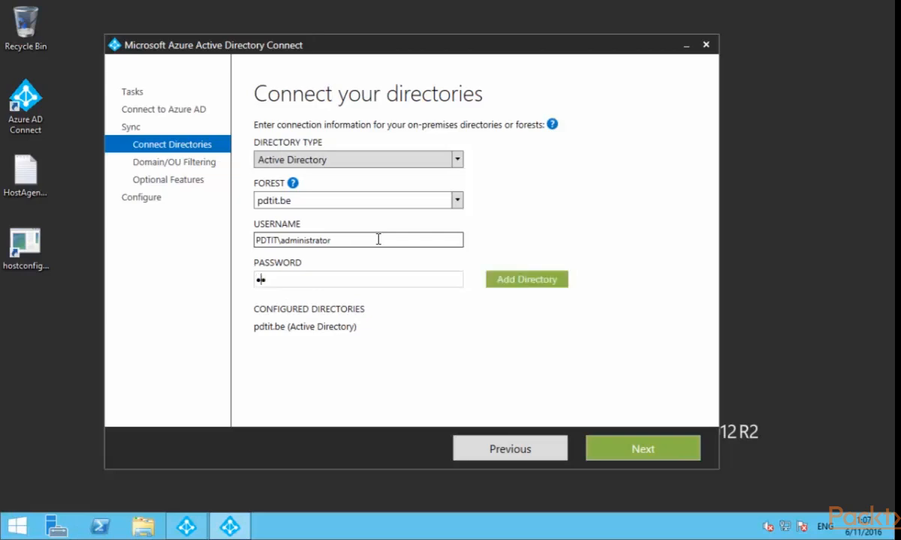
text(••••)
click(650, 450)
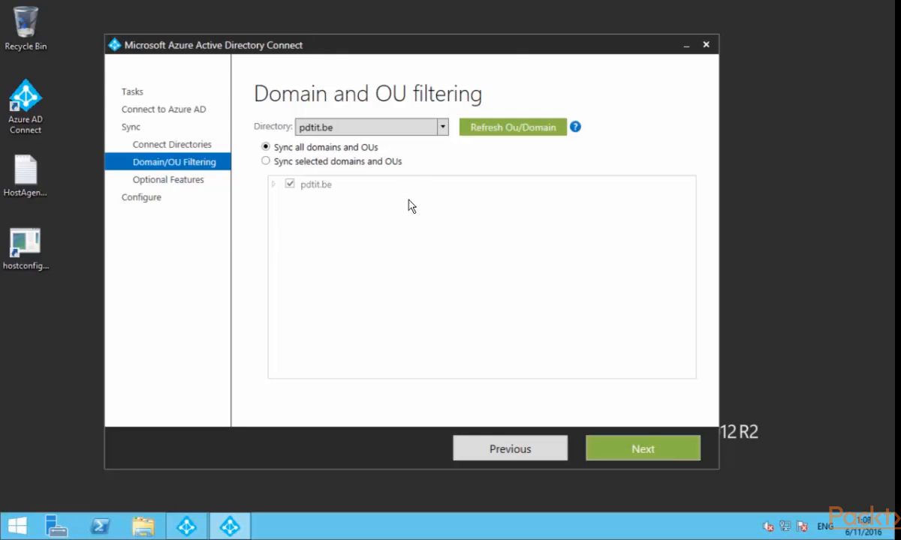
Set filtering to sync selected domains and OUs, expand pdtit.be, and exit the wizard at Ready to configure without installing
click(266, 161)
click(273, 185)
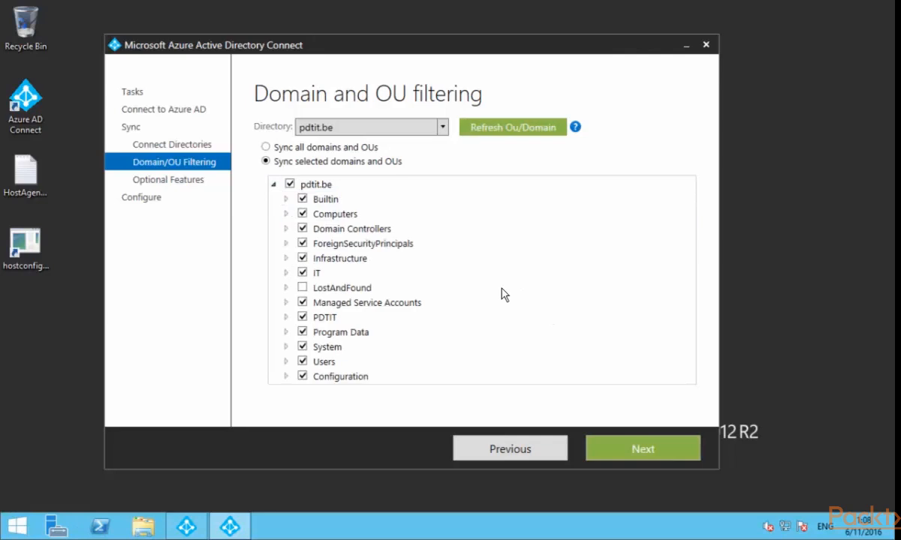
click(625, 456)
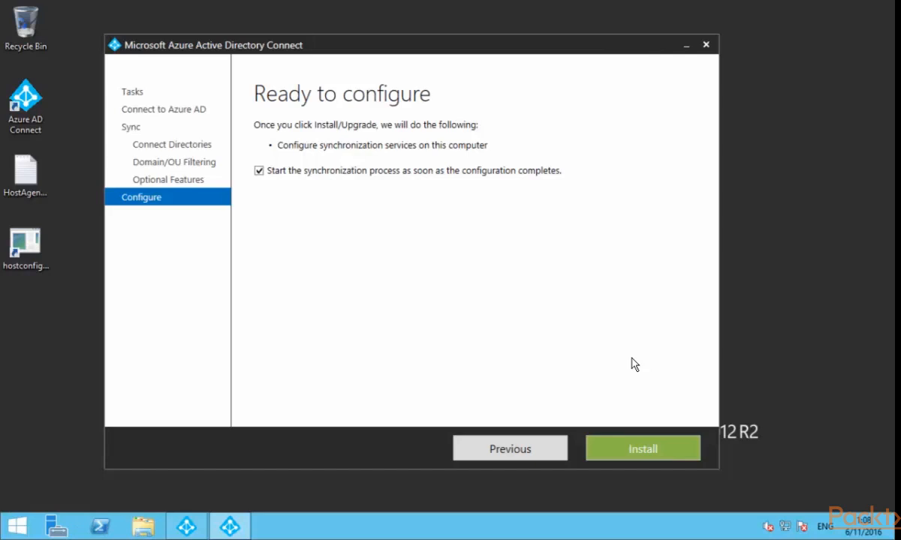
click(707, 46)
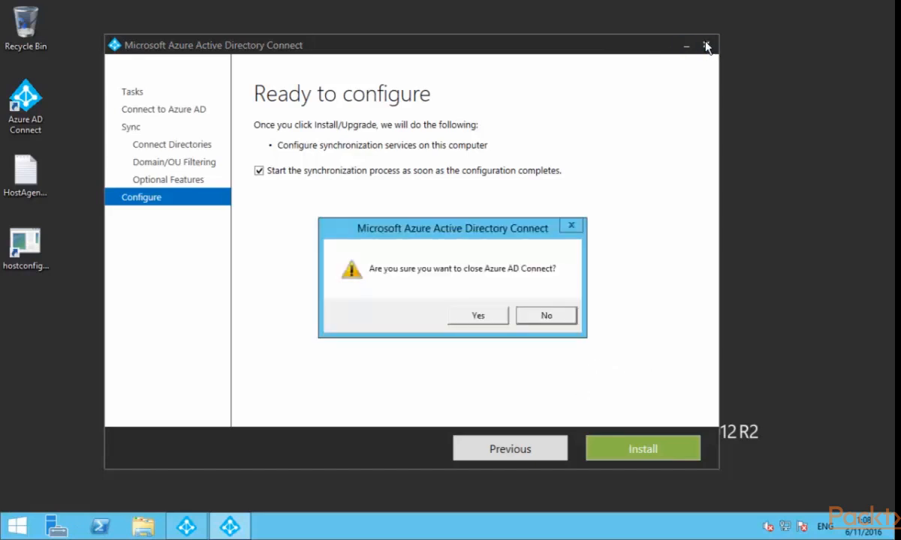
click(490, 316)
Bring up Synchronization Service Manager to examine the connector operations, and return to the Azure portal
click(194, 527)
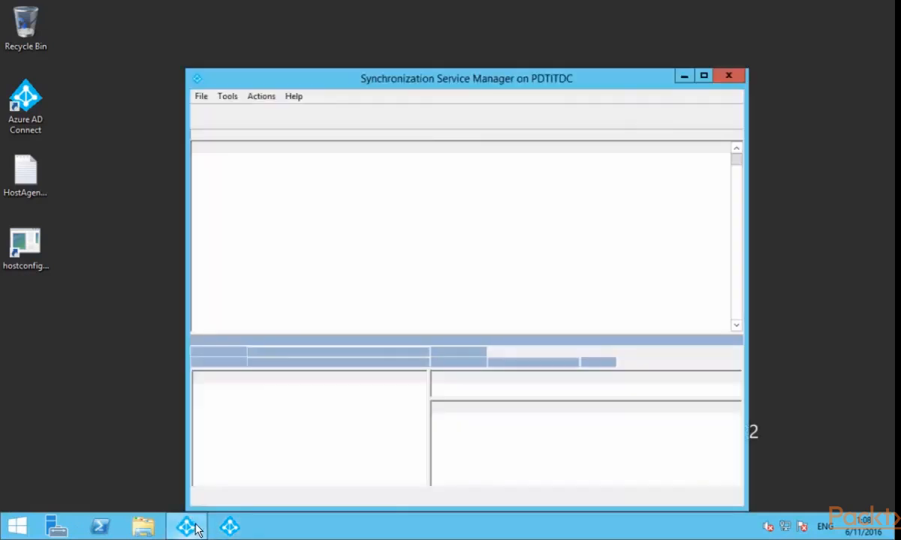
drag(489, 85, 503, 42)
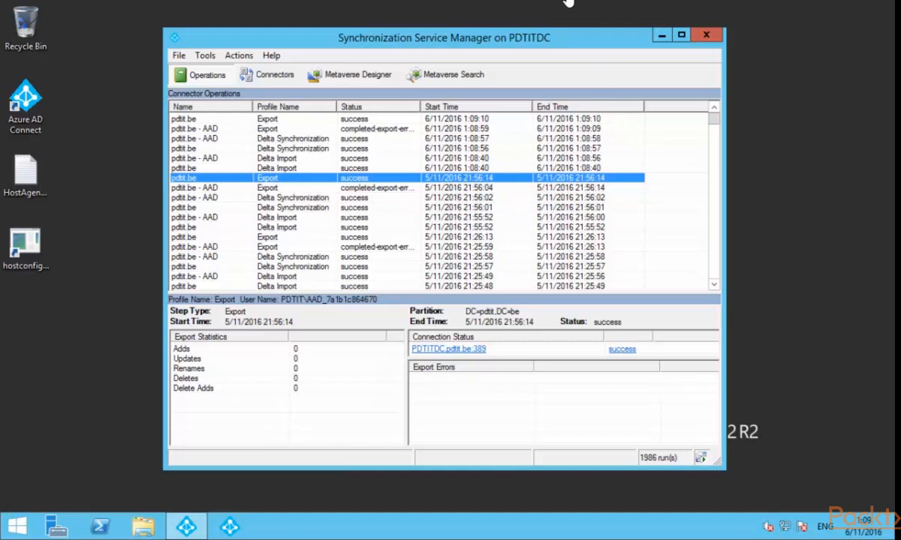
mouse_move(535, 6)
click(587, 9)
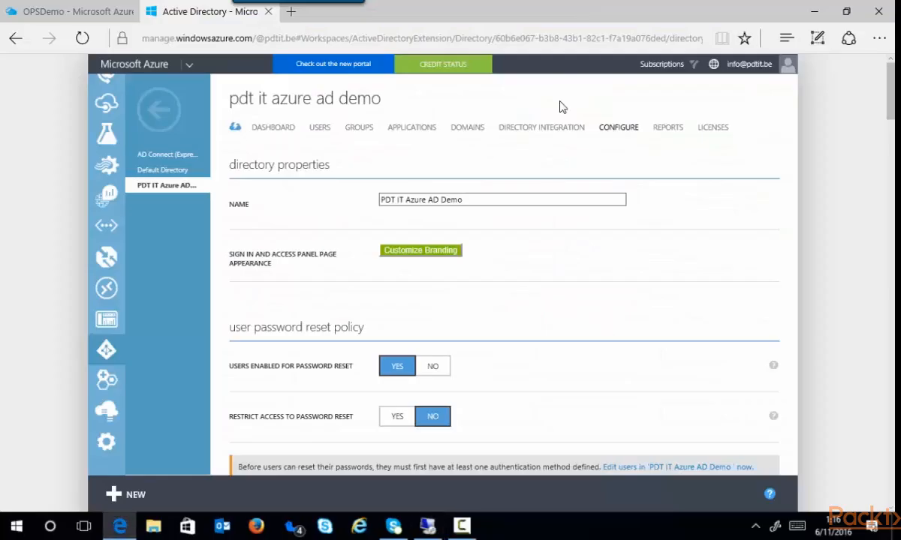